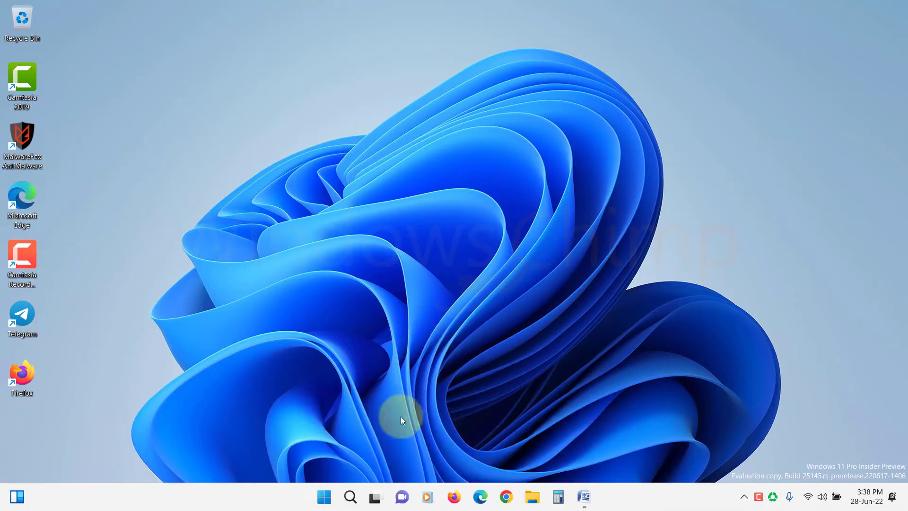
Open Settings to the Advanced network settings page under Network & internet.
{"action": "left_click", "coordinate": [324, 496]}
{"action": "left_click", "coordinate": [487, 155]}
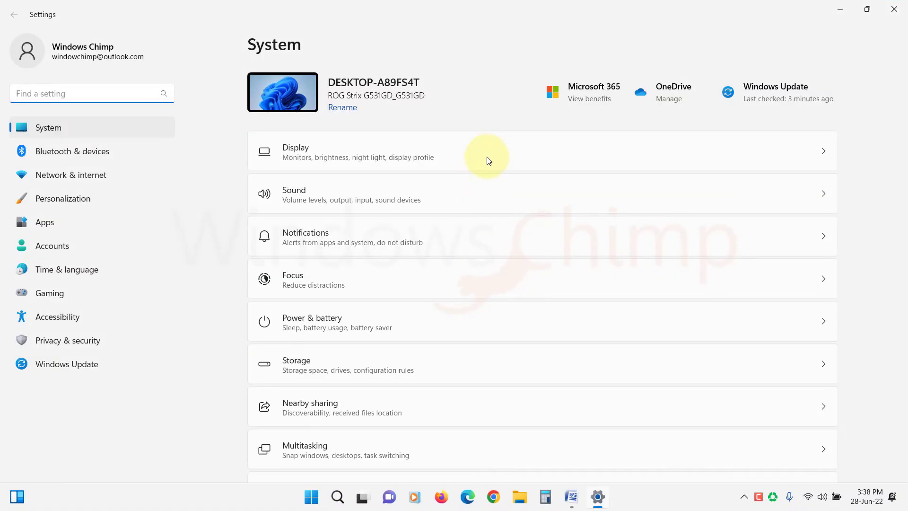
{"action": "left_click", "coordinate": [83, 174]}
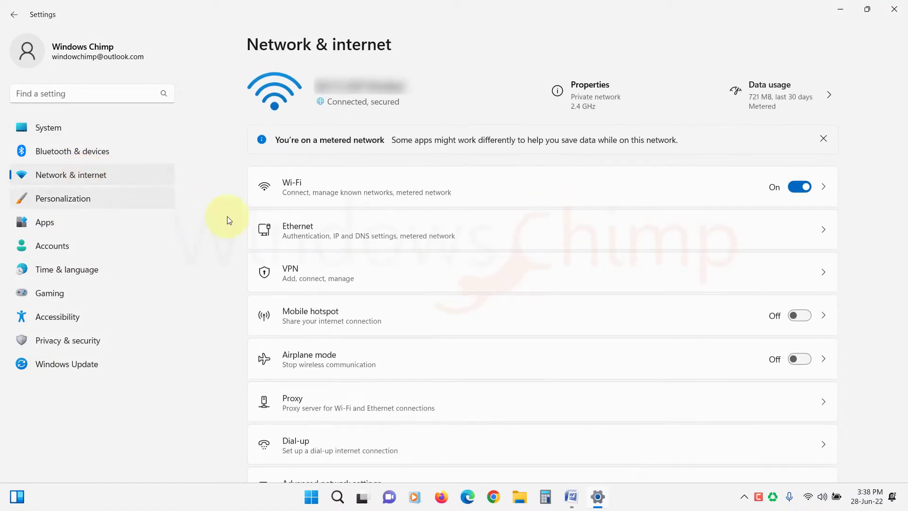
{"action": "scroll", "coordinate": [360, 227], "scroll_direction": "down", "scroll_amount": 1}
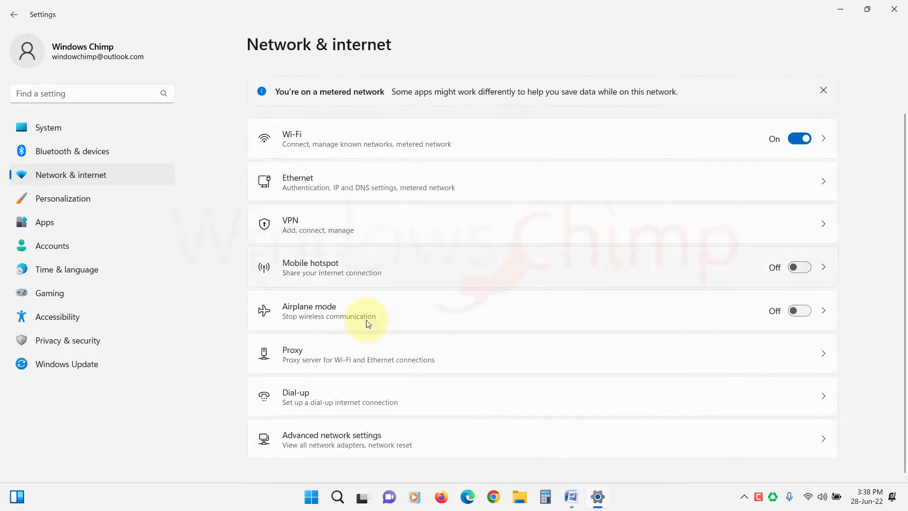
{"action": "left_click", "coordinate": [371, 440]}
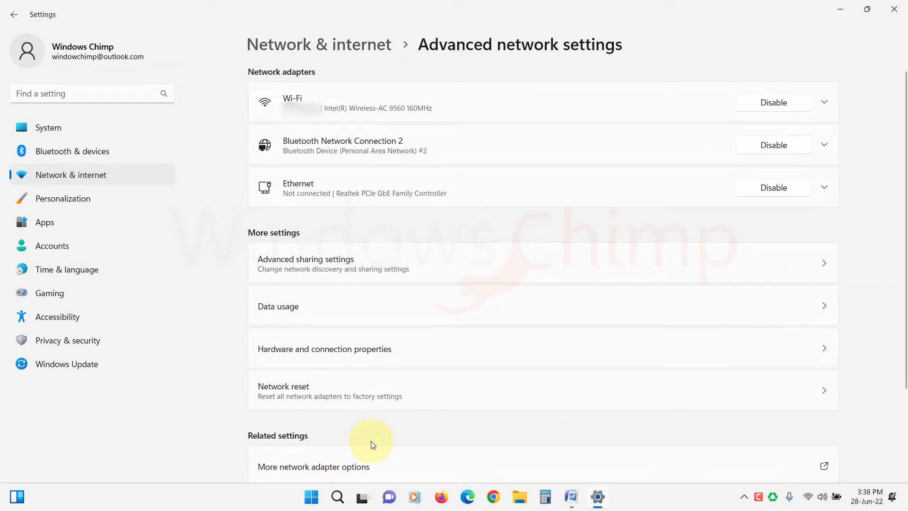
In Advanced sharing settings, switch Network discovery and File and printer sharing On for private networks.
{"action": "left_click", "coordinate": [356, 266]}
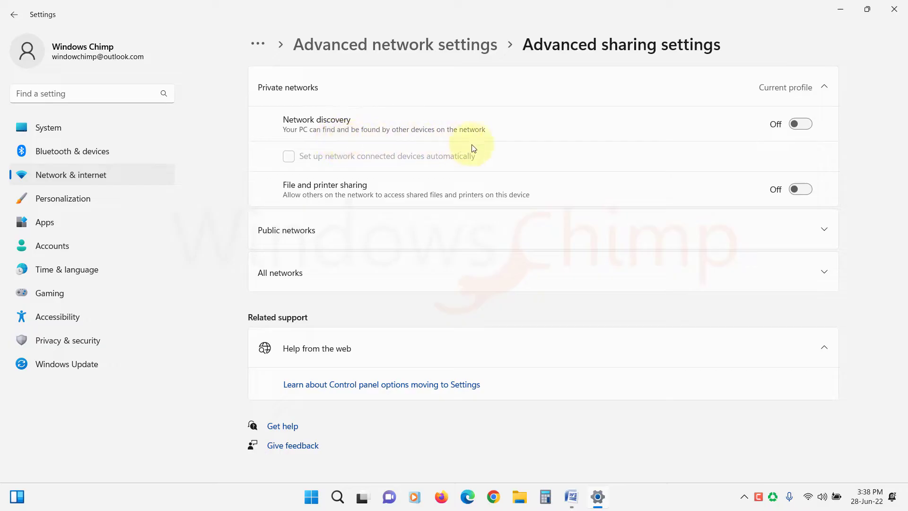
{"action": "left_click", "coordinate": [805, 127]}
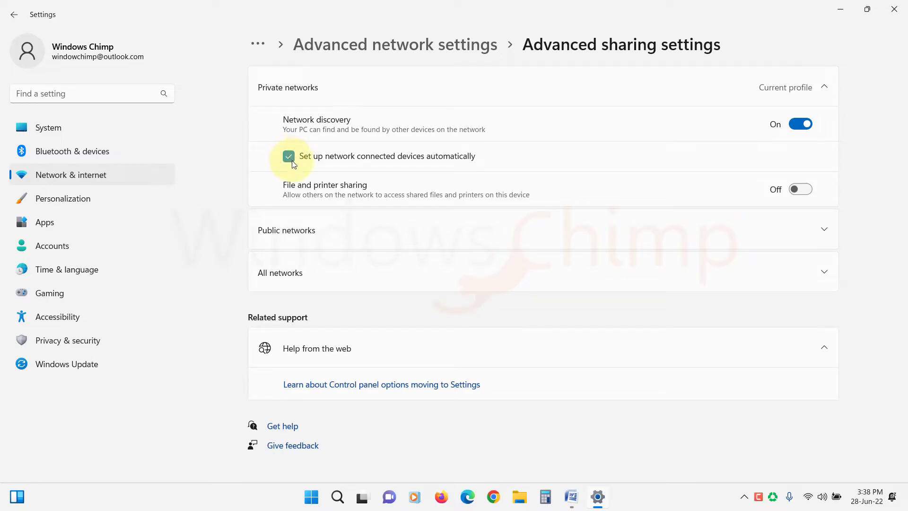
{"action": "left_click", "coordinate": [804, 190]}
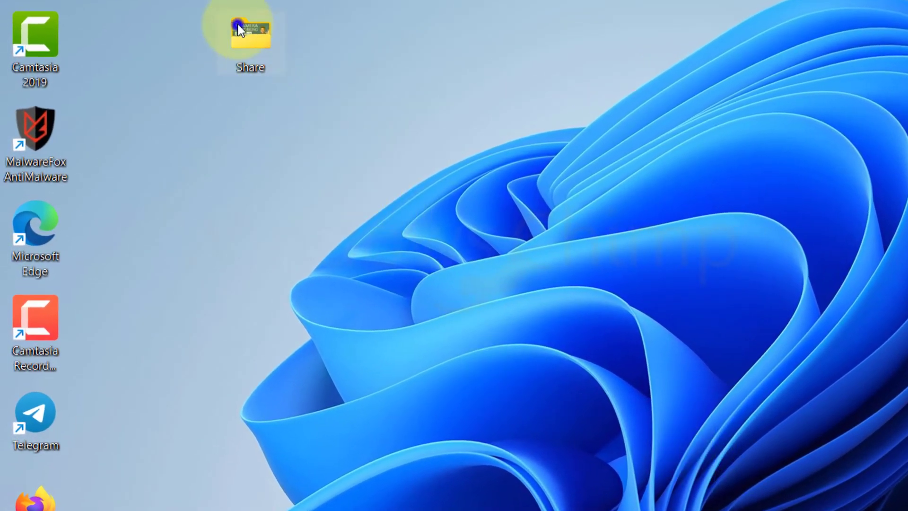
Open the desktop Share folder's Properties on its Sharing tab.
{"action": "right_click", "coordinate": [242, 28]}
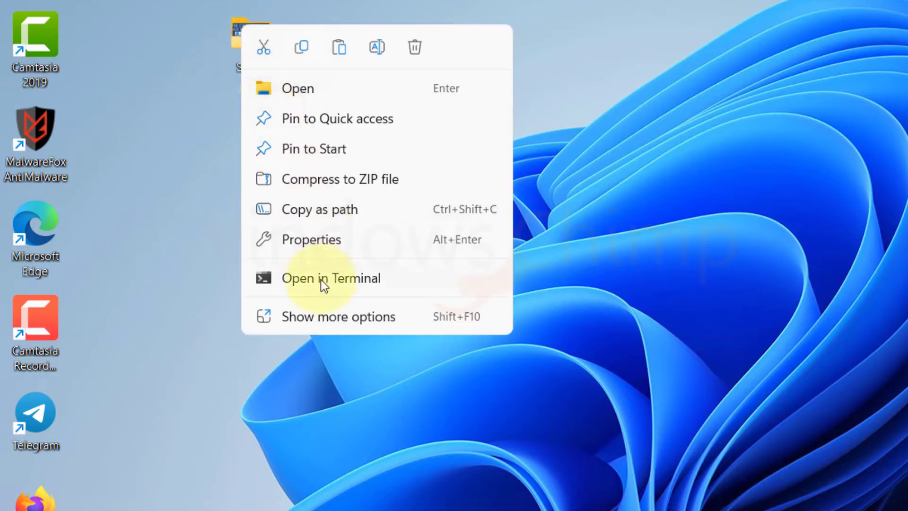
{"action": "left_click", "coordinate": [314, 240]}
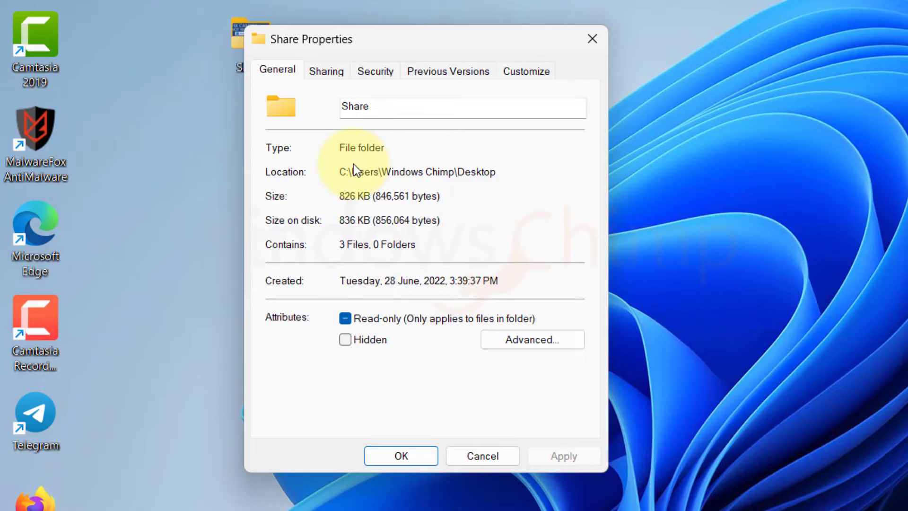
{"action": "left_click", "coordinate": [339, 76]}
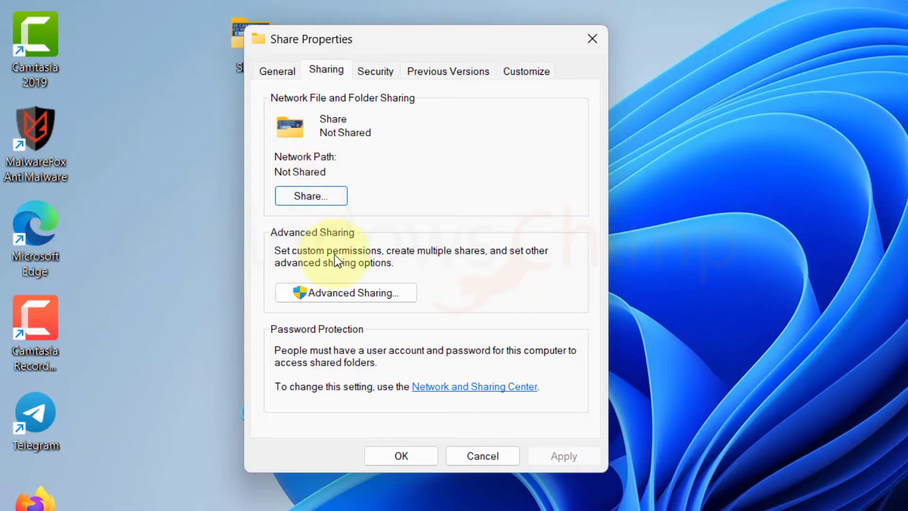
Enable 'Share this folder' in Advanced Sharing and apply it.
{"action": "left_click", "coordinate": [335, 297]}
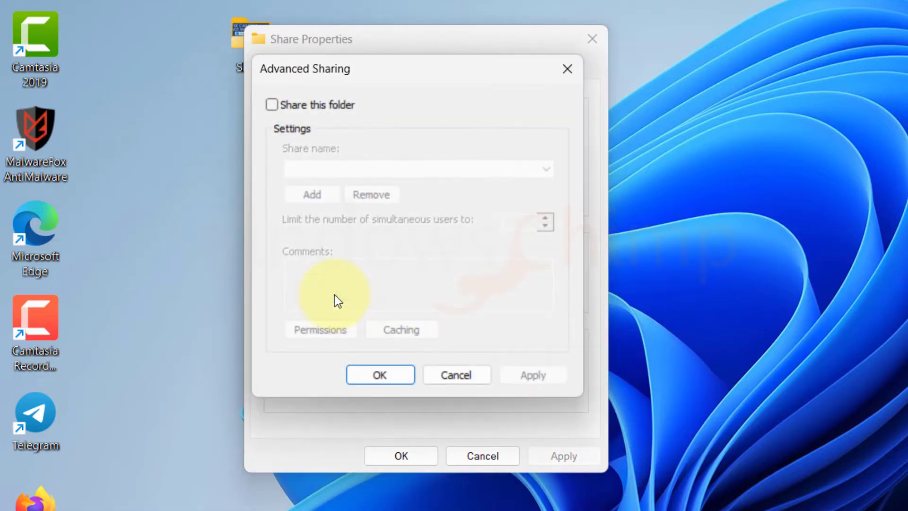
{"action": "left_click", "coordinate": [272, 105]}
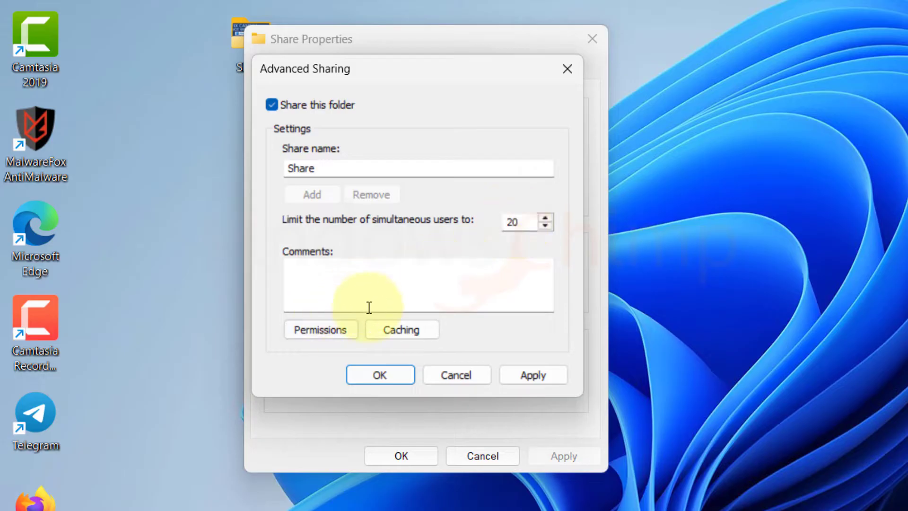
{"action": "left_click", "coordinate": [530, 373]}
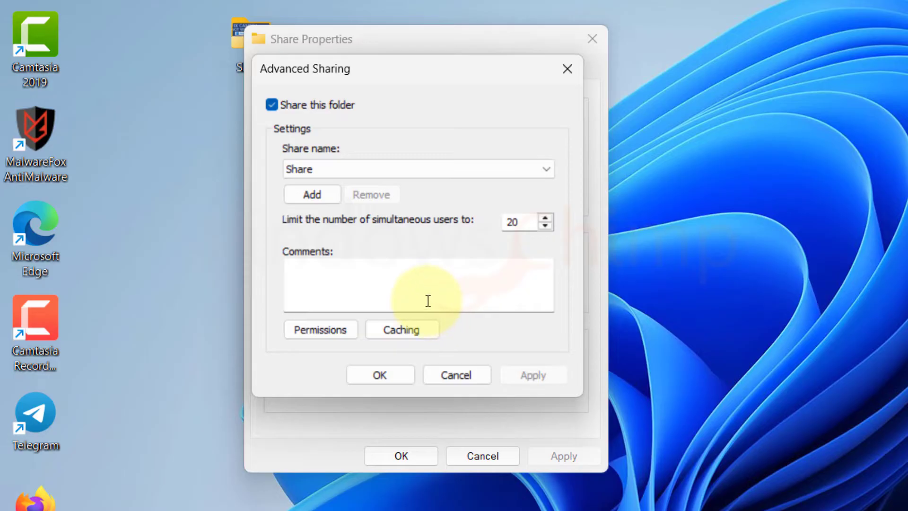
Allow Everyone Full Control and Change share permissions, then confirm and close the dialogs.
{"action": "left_click", "coordinate": [313, 328]}
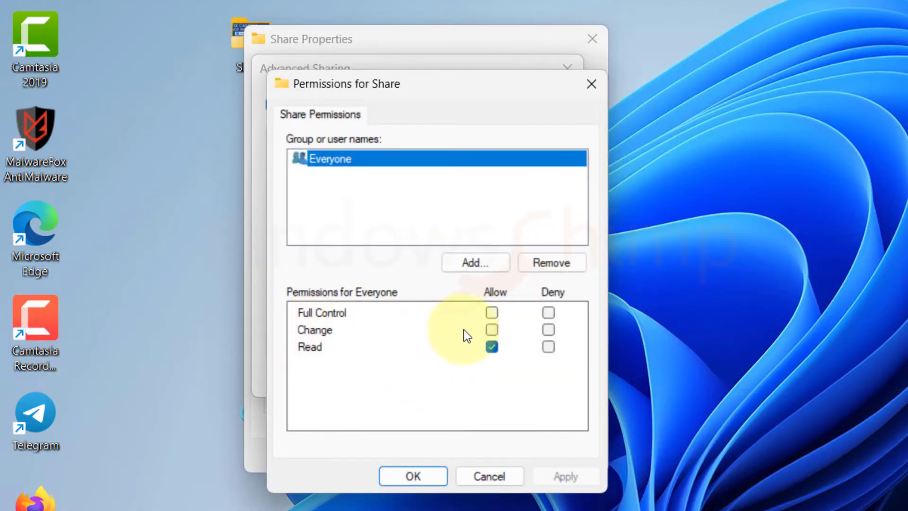
{"action": "left_click", "coordinate": [491, 329]}
{"action": "left_click", "coordinate": [492, 313]}
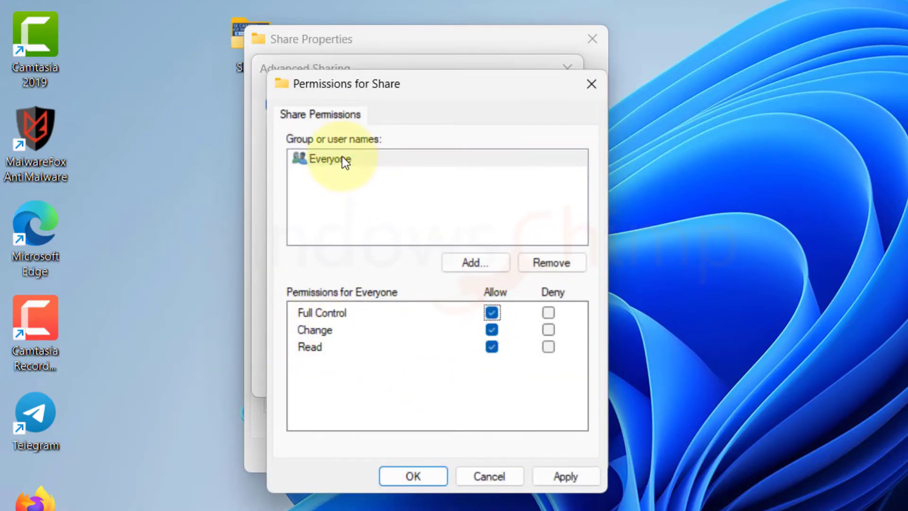
{"action": "left_click", "coordinate": [465, 265]}
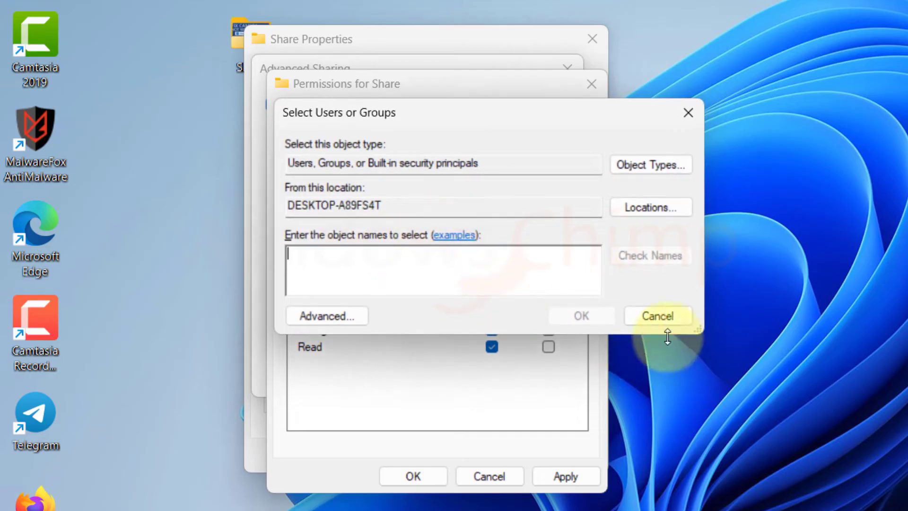
{"action": "left_click", "coordinate": [658, 317]}
{"action": "left_click", "coordinate": [569, 475]}
{"action": "left_click", "coordinate": [422, 474]}
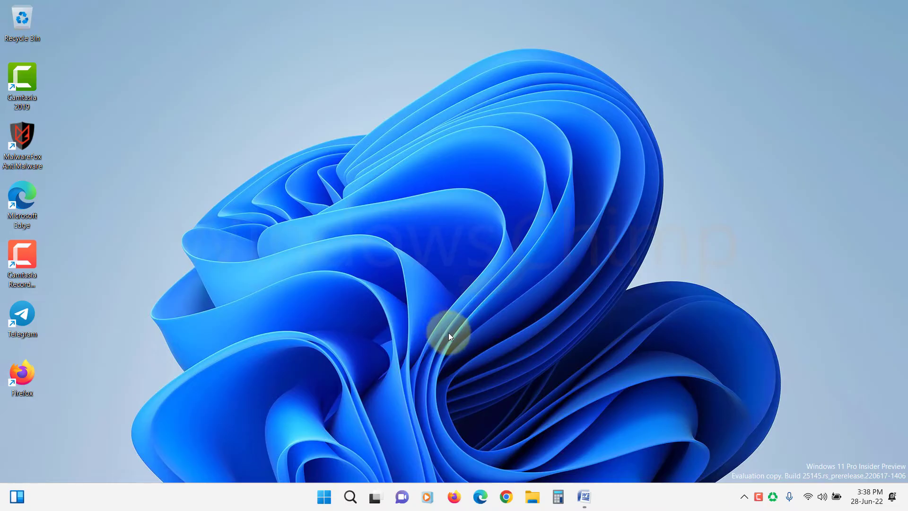
Open Settings to the Advanced network settings page under Network & internet.
{"action": "left_click", "coordinate": [325, 495]}
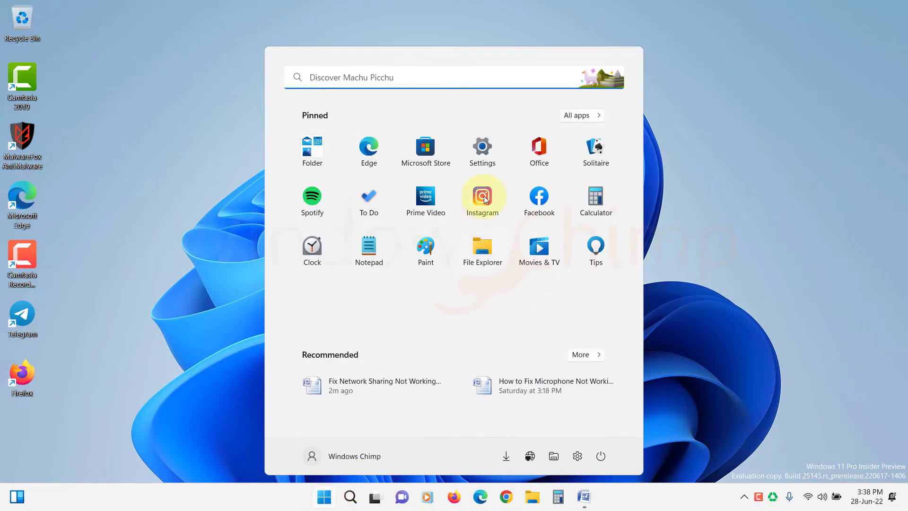
{"action": "left_click", "coordinate": [487, 155]}
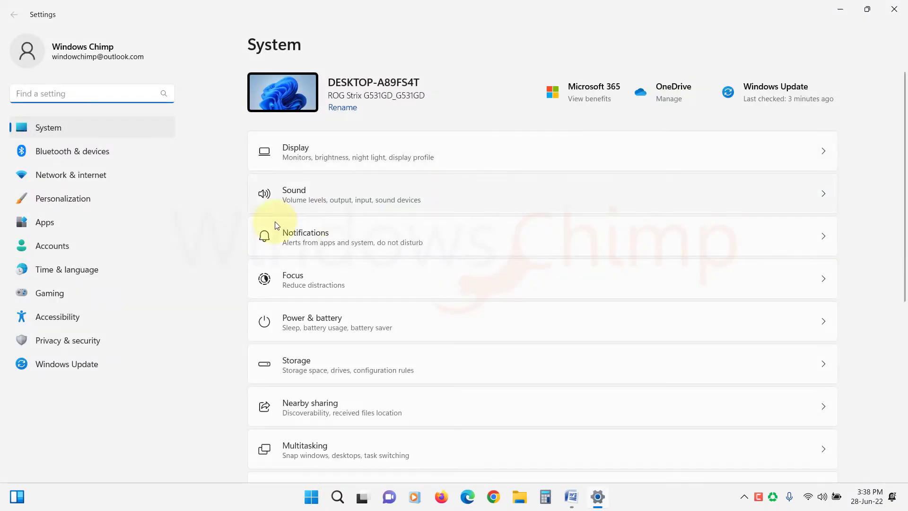
{"action": "left_click", "coordinate": [83, 173]}
{"action": "scroll", "coordinate": [331, 212], "scroll_direction": "down", "scroll_amount": 2}
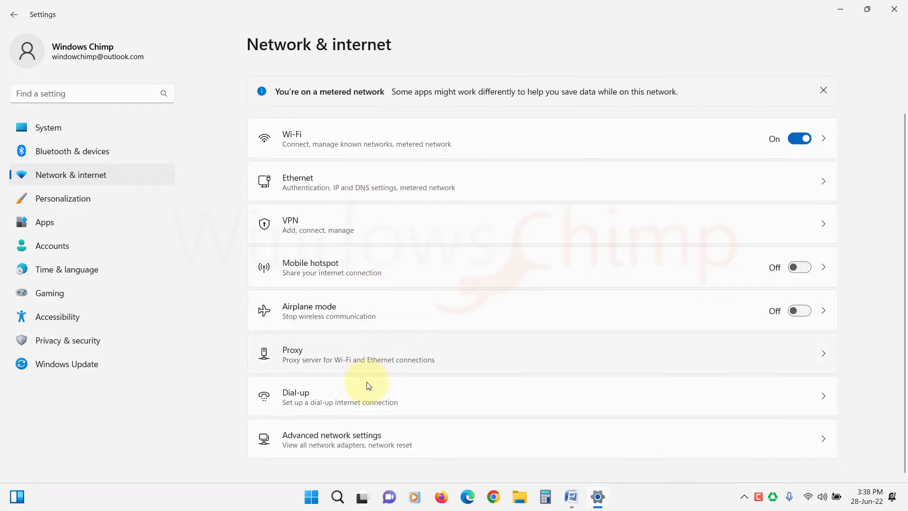
{"action": "left_click", "coordinate": [371, 440]}
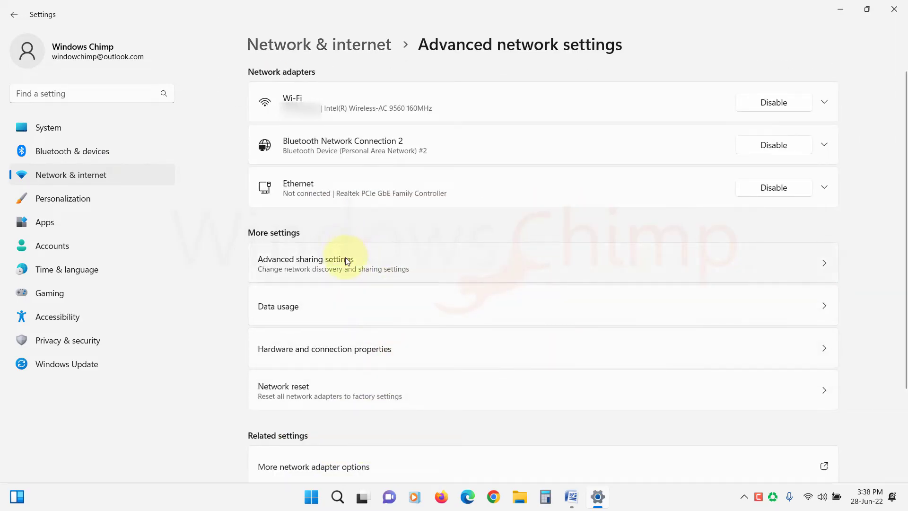
Turn off Password protected sharing under All networks in Advanced sharing settings.
{"action": "left_click", "coordinate": [358, 267]}
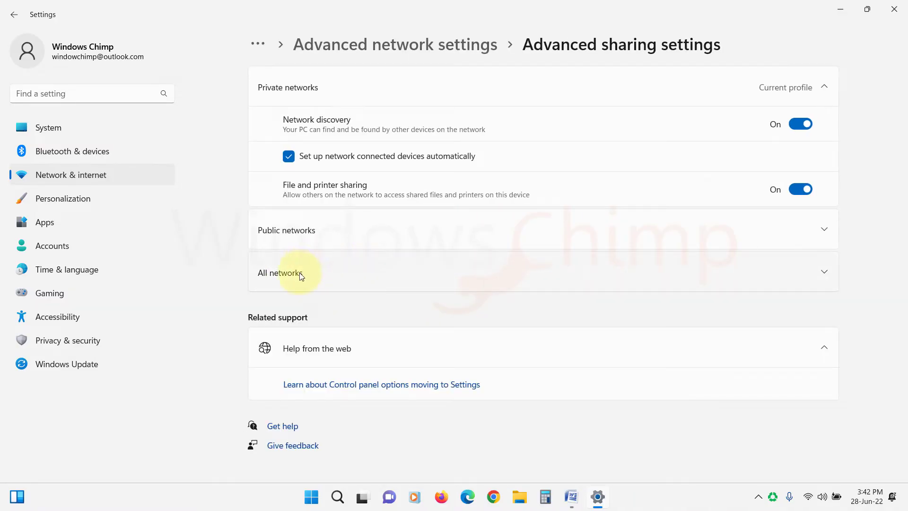
{"action": "left_click", "coordinate": [331, 275]}
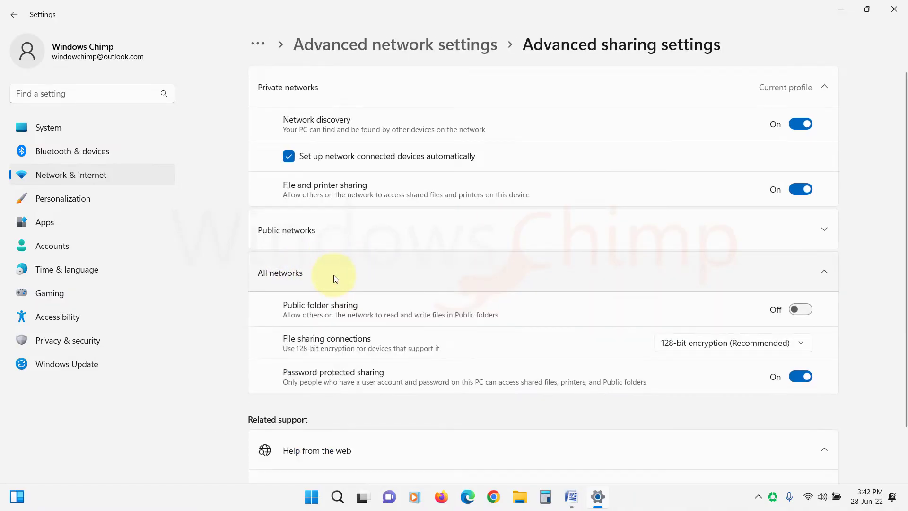
{"action": "left_click", "coordinate": [798, 378]}
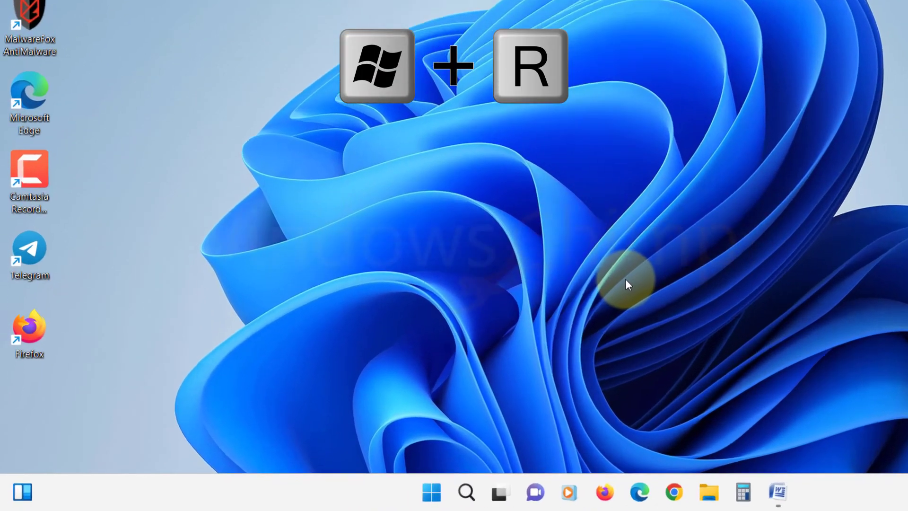
Launch services.msc and open the Computer Browser service's properties.
{"action": "key", "text": "super+r"}
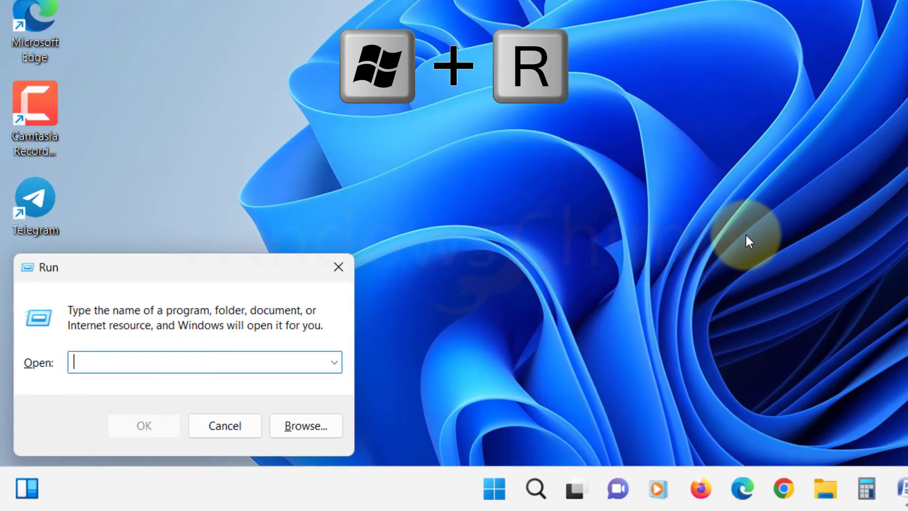
{"action": "type", "text": "services.ms"}
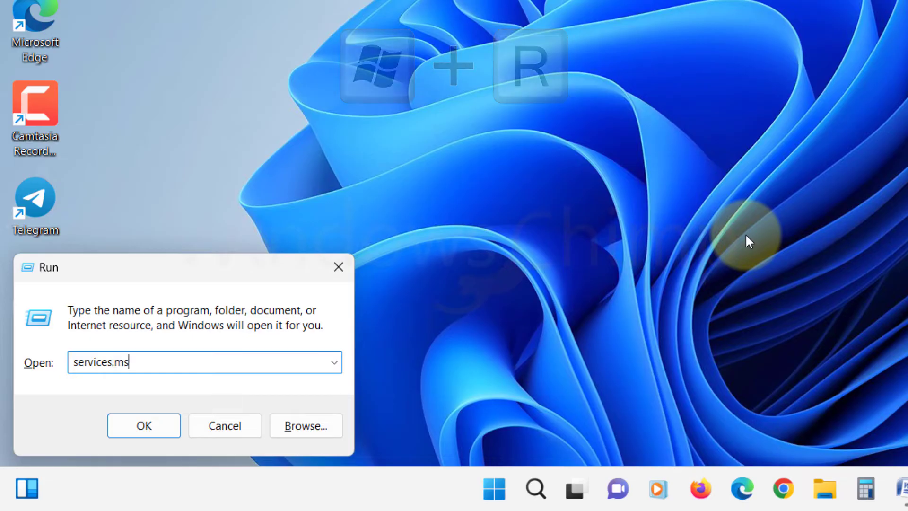
{"action": "type", "text": "c"}
{"action": "key", "text": "Return"}
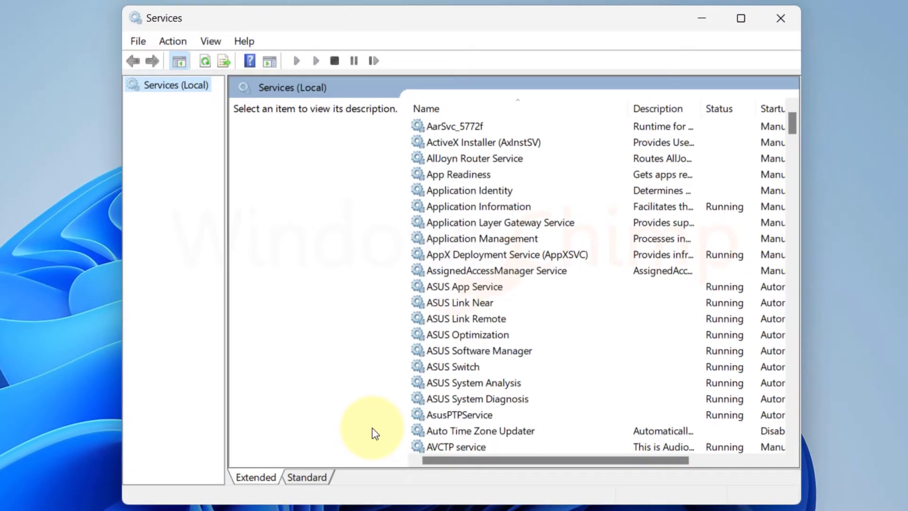
{"action": "left_click", "coordinate": [479, 216]}
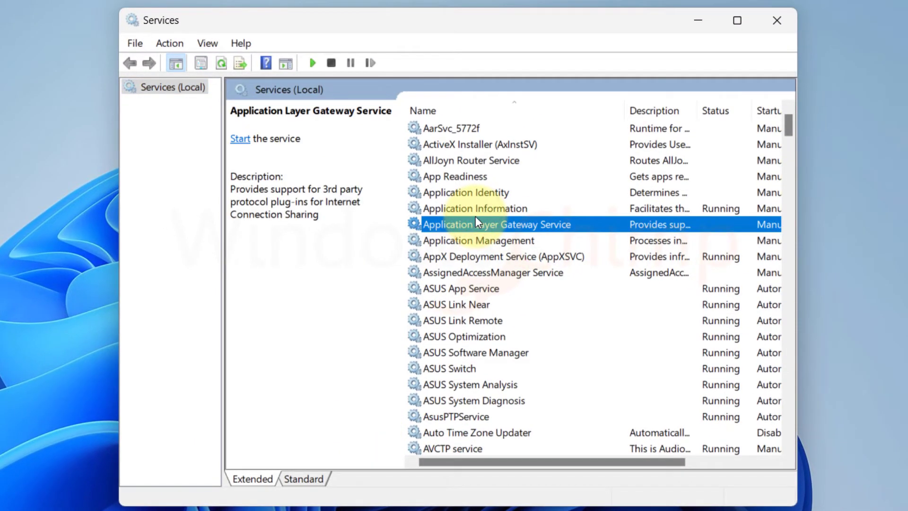
{"action": "type", "text": "computer"}
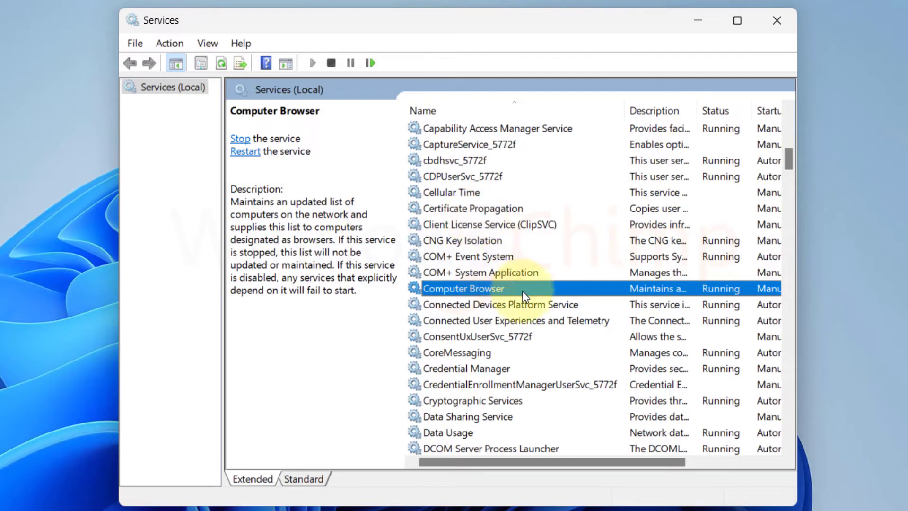
{"action": "double_click", "coordinate": [523, 291]}
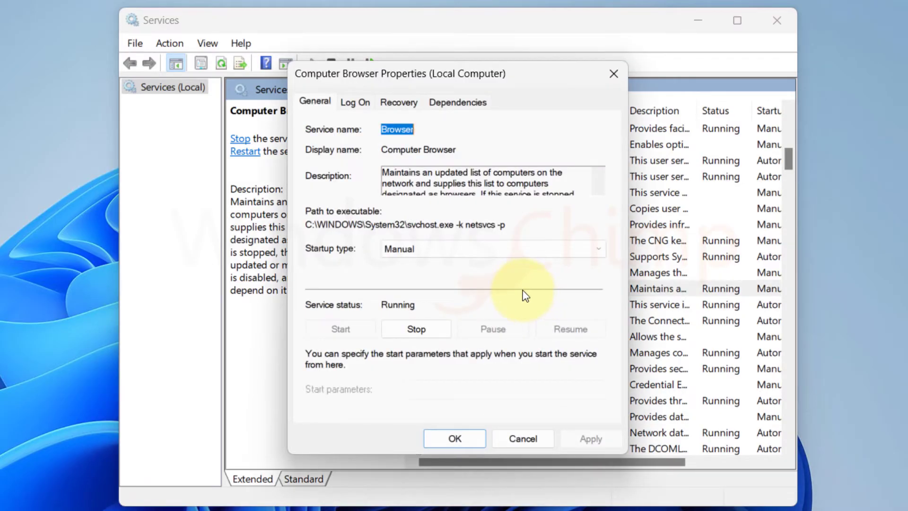
Set Computer Browser startup type to Automatic, start the service, and apply.
{"action": "left_click", "coordinate": [420, 331]}
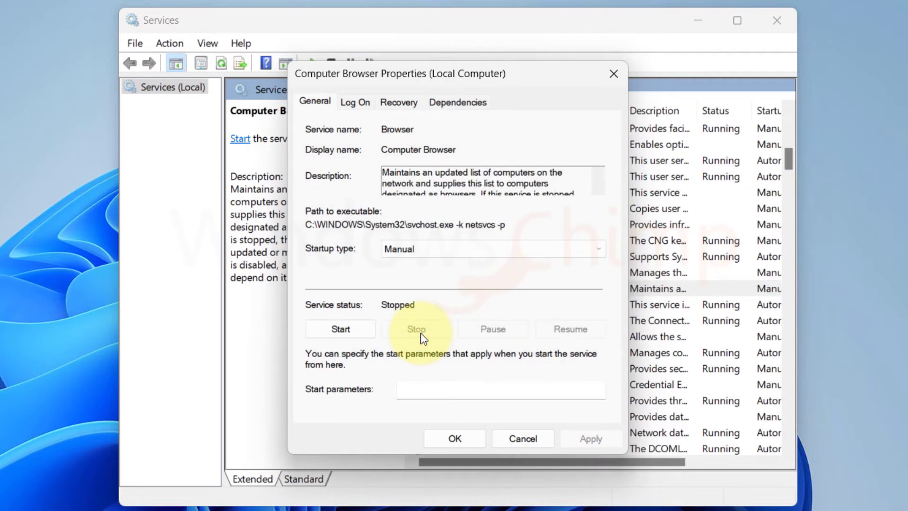
{"action": "left_click", "coordinate": [420, 251]}
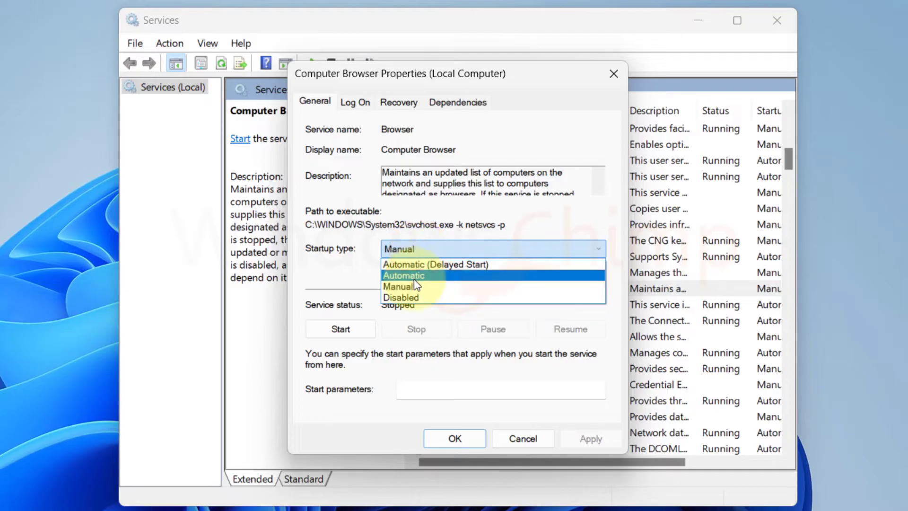
{"action": "left_click", "coordinate": [413, 274]}
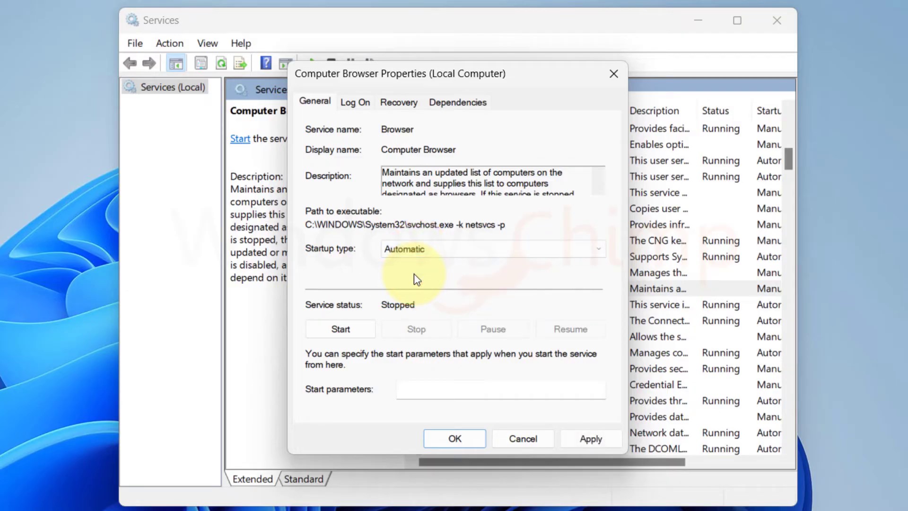
{"action": "left_click", "coordinate": [338, 334]}
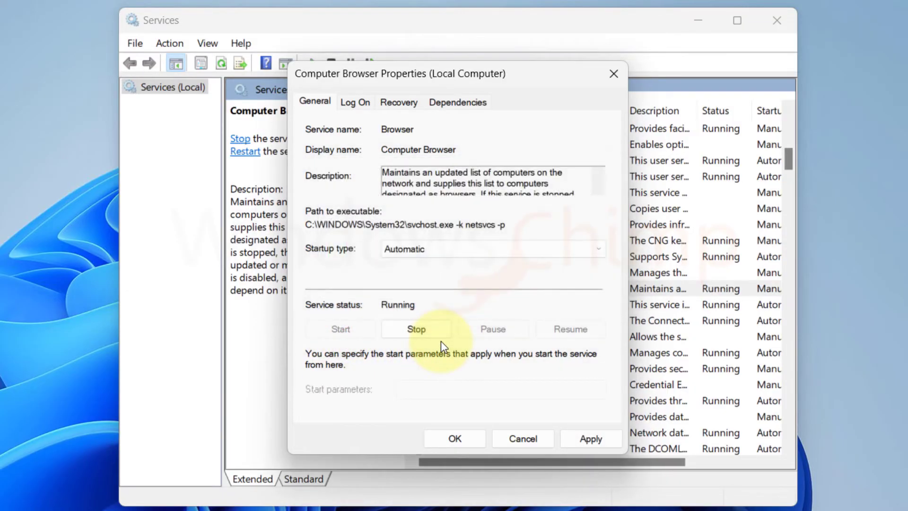
{"action": "left_click", "coordinate": [589, 437]}
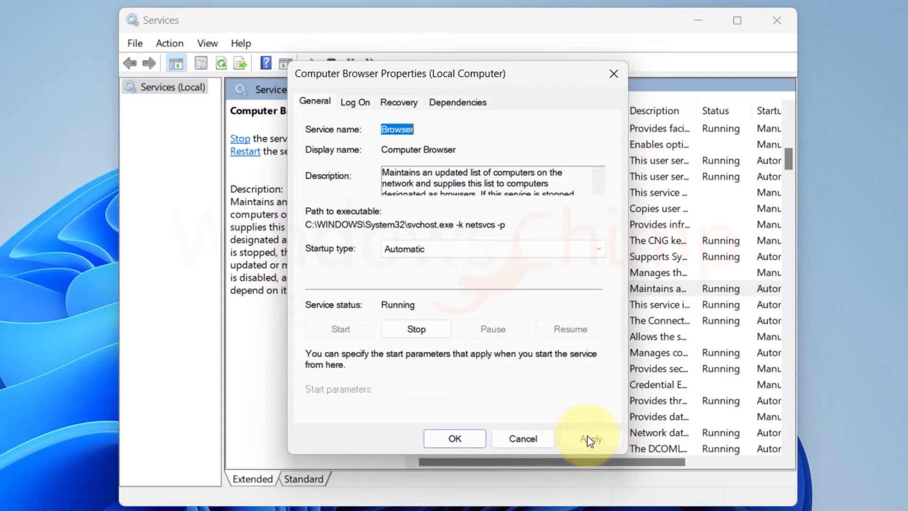
{"action": "left_click", "coordinate": [451, 438]}
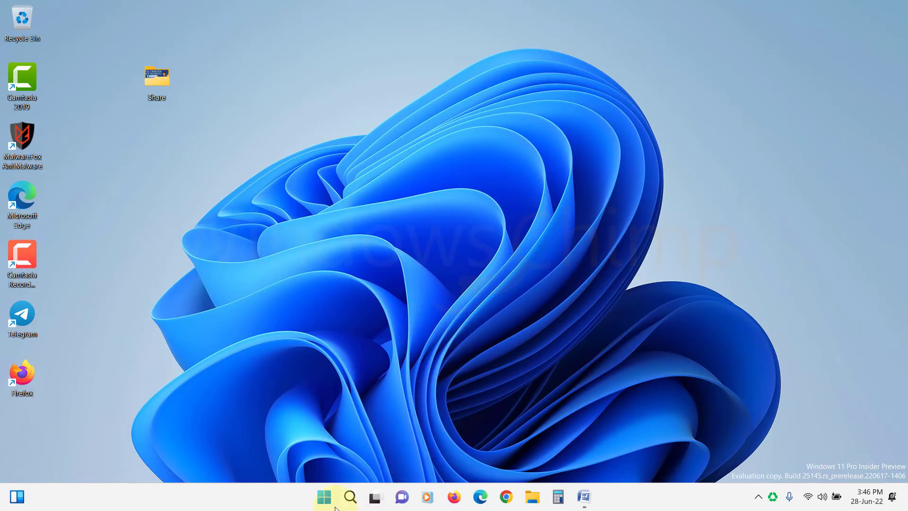
Open Settings > Network & internet > Advanced network settings and scroll down the page.
{"action": "left_click", "coordinate": [318, 504]}
{"action": "left_click", "coordinate": [489, 150]}
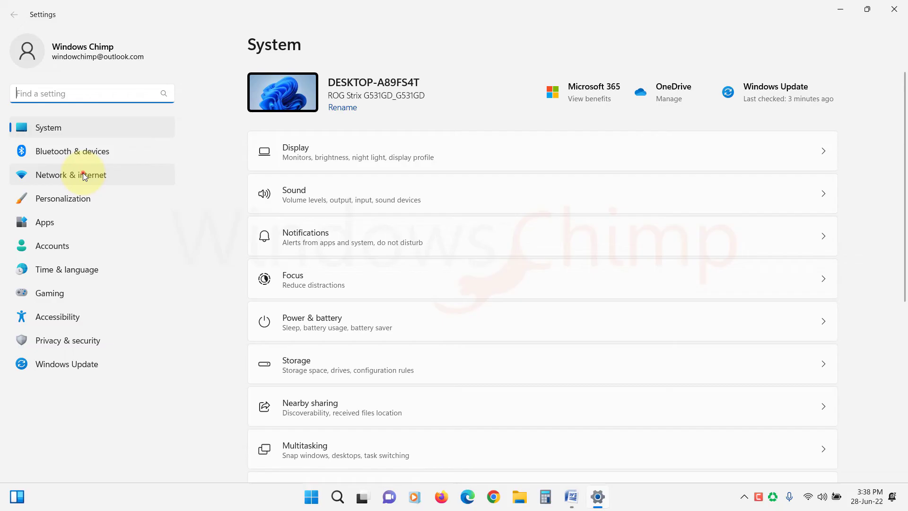
{"action": "left_click", "coordinate": [84, 176]}
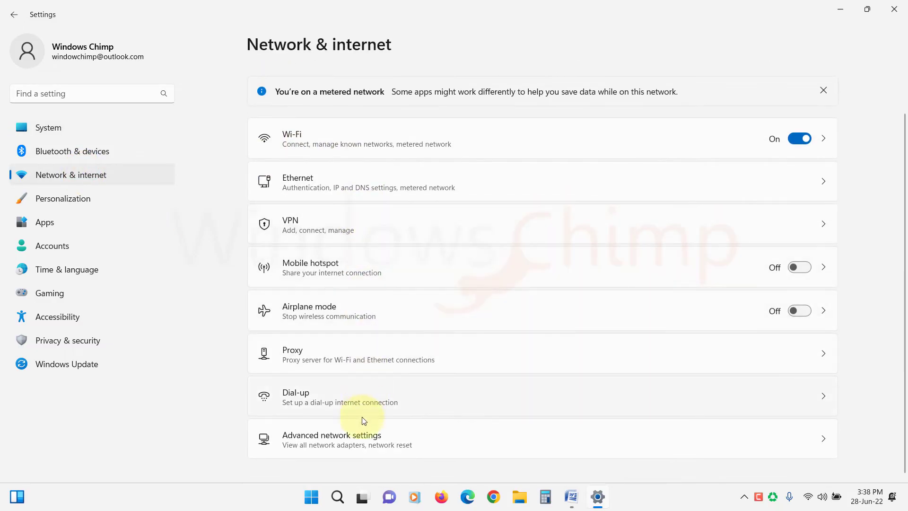
{"action": "left_click", "coordinate": [370, 444]}
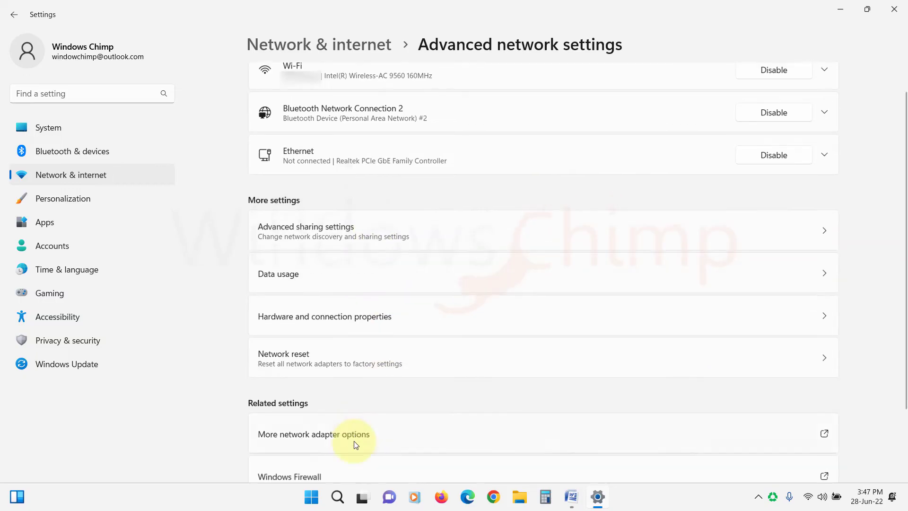
{"action": "scroll", "coordinate": [356, 444], "scroll_direction": "down", "scroll_amount": 2}
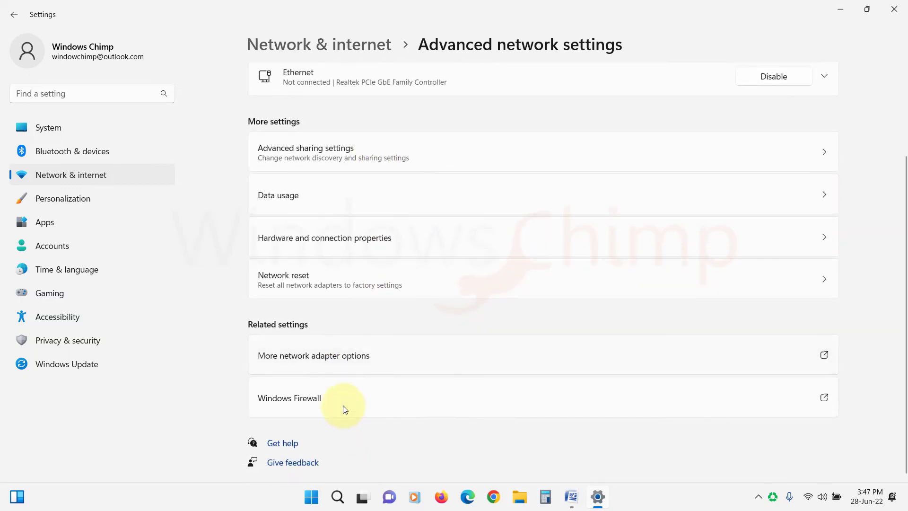
Open Network Connections and bring up the Wi-Fi adapter's properties.
{"action": "left_click", "coordinate": [335, 354]}
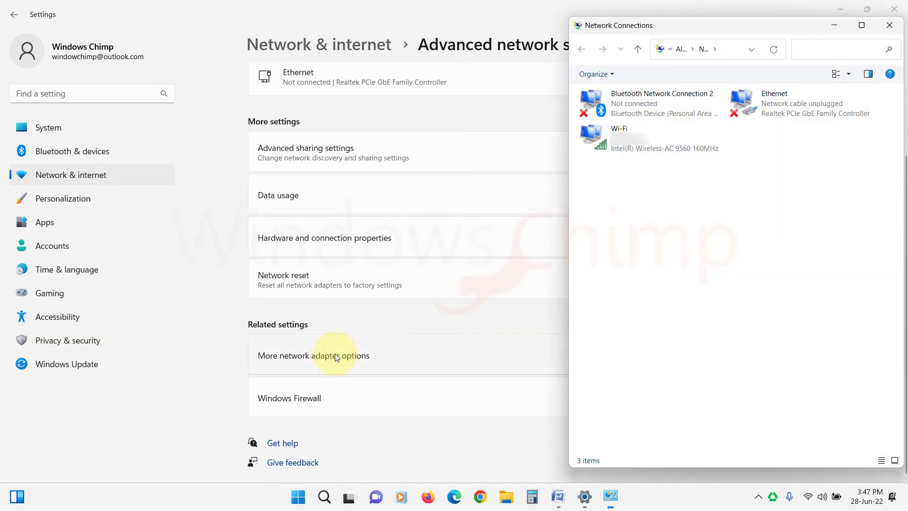
{"action": "left_click_drag", "start_coordinate": [742, 27], "coordinate": [504, 31]}
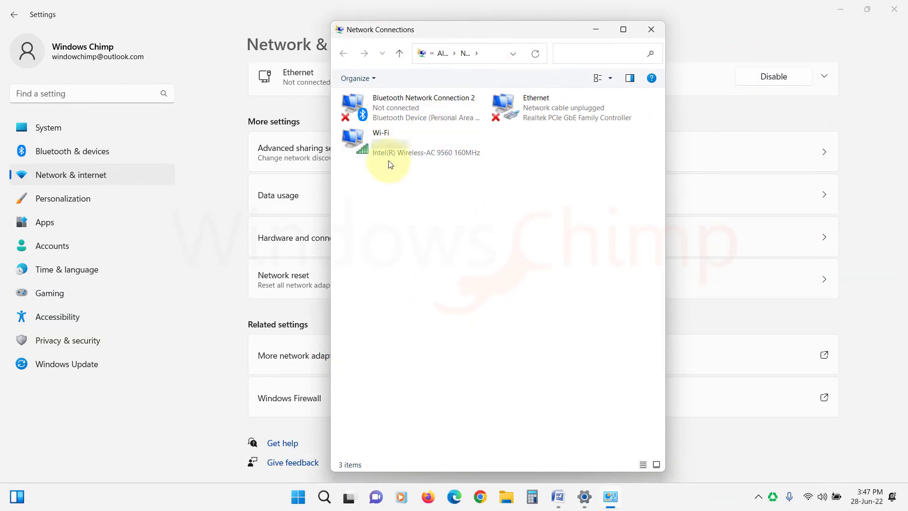
{"action": "left_click", "coordinate": [381, 142]}
{"action": "right_click", "coordinate": [381, 142]}
{"action": "left_click", "coordinate": [417, 269]}
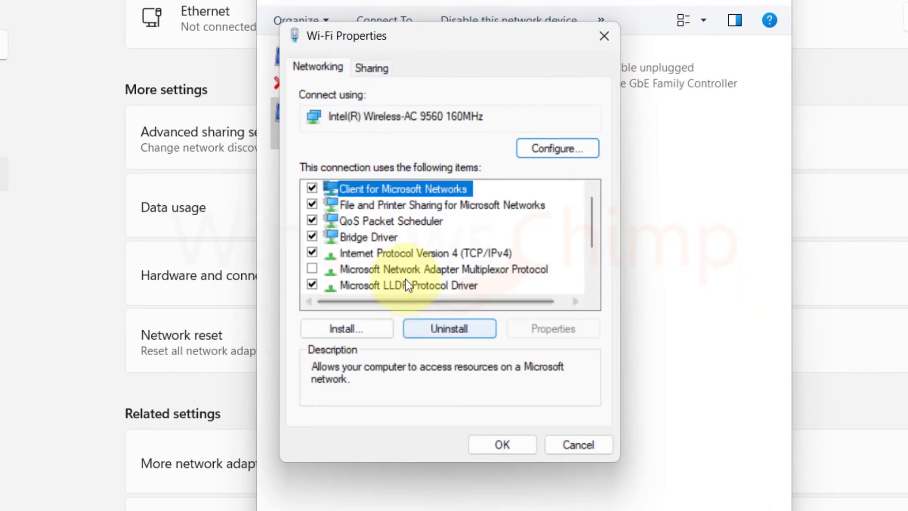
Untick Internet Protocol Version 6 (TCP/IPv6) for Wi-Fi and save with OK.
{"action": "scroll", "coordinate": [390, 245], "scroll_direction": "down", "scroll_amount": 2}
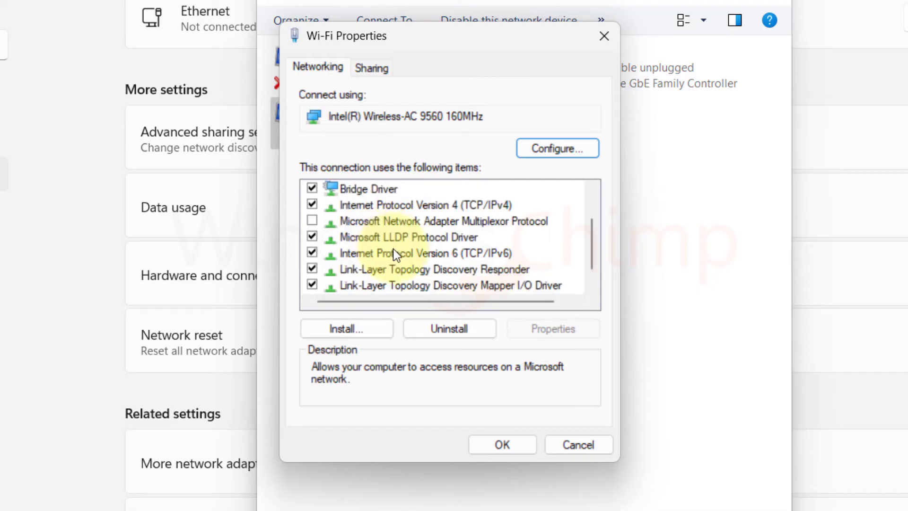
{"action": "left_click", "coordinate": [425, 254]}
{"action": "left_click", "coordinate": [312, 253]}
{"action": "left_click", "coordinate": [503, 445]}
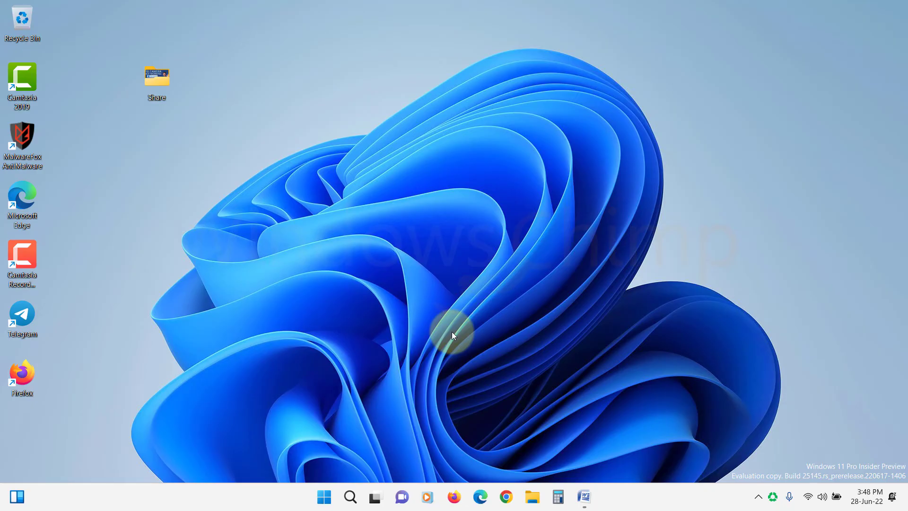
Reopen Settings on Network & internet's Advanced network settings page.
{"action": "left_click", "coordinate": [324, 496]}
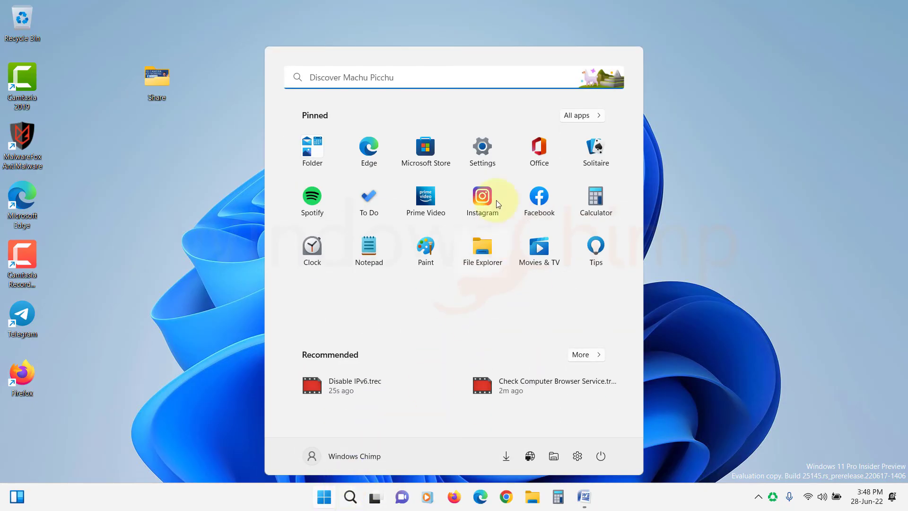
{"action": "left_click", "coordinate": [466, 154]}
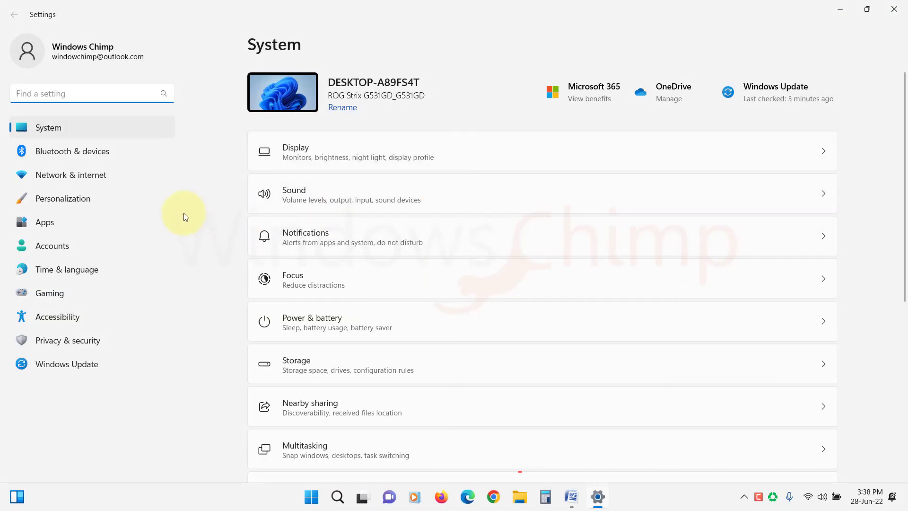
{"action": "left_click", "coordinate": [83, 173]}
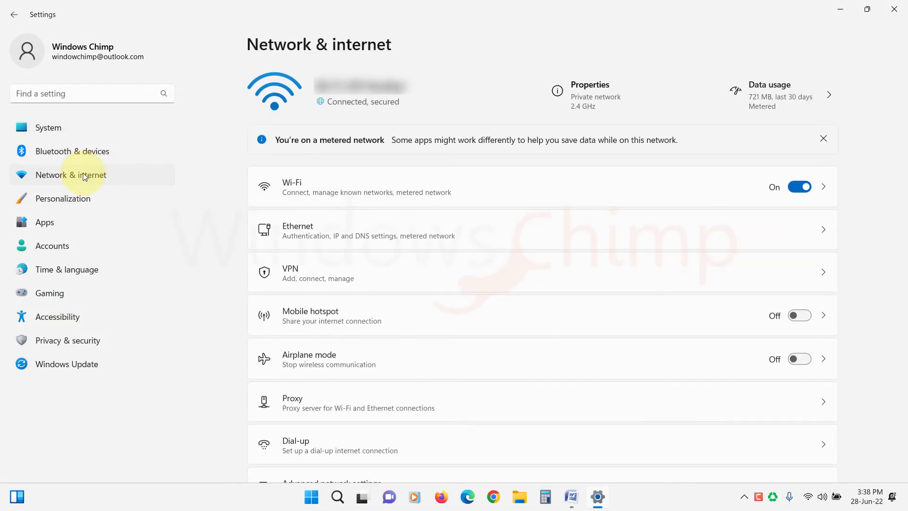
{"action": "scroll", "coordinate": [349, 222], "scroll_direction": "down", "scroll_amount": 1}
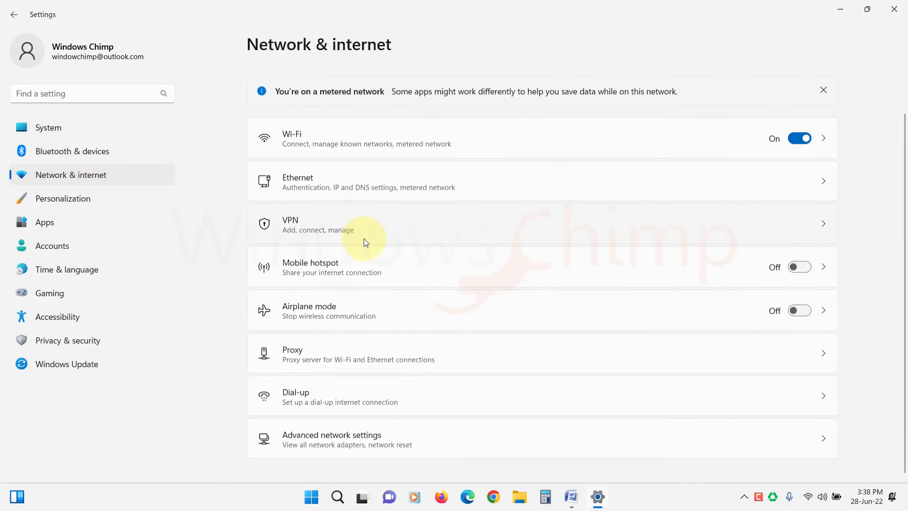
{"action": "left_click", "coordinate": [372, 442]}
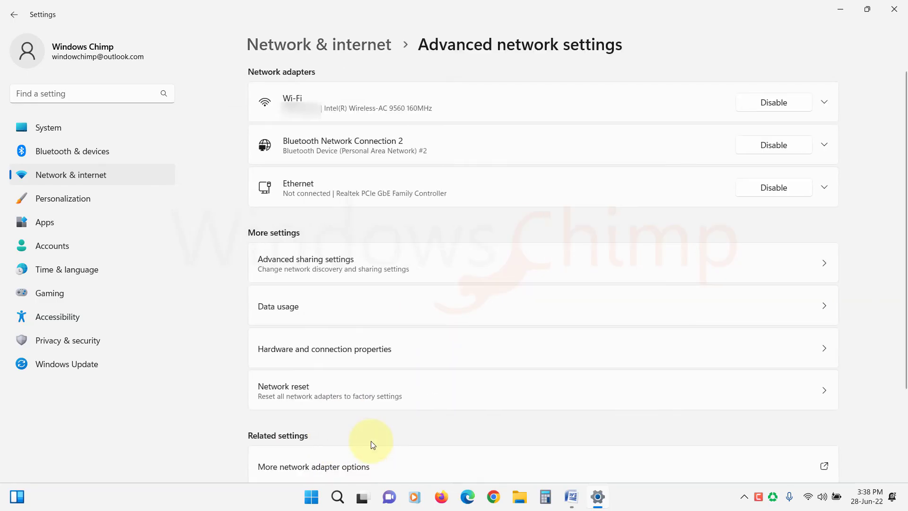
Under All networks in Advanced sharing settings, set File sharing connections to 40- or 56-bit encryption.
{"action": "left_click", "coordinate": [356, 267]}
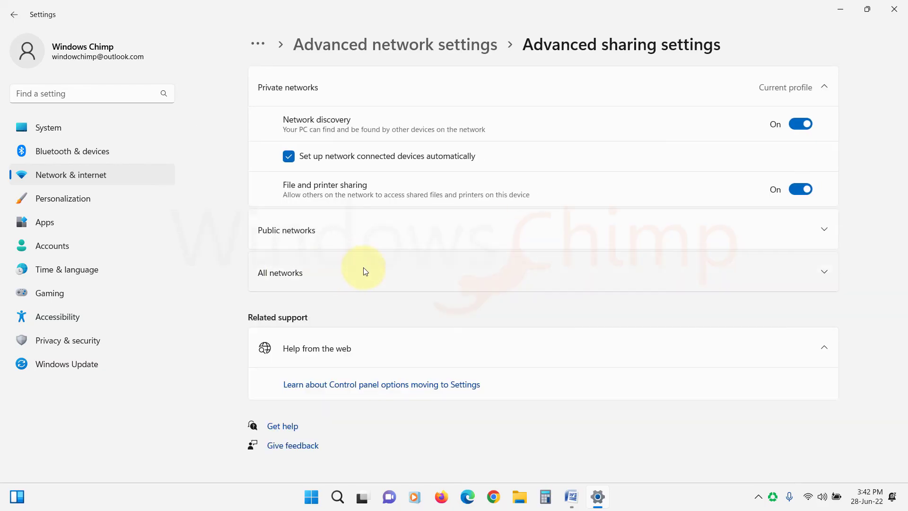
{"action": "left_click", "coordinate": [332, 273]}
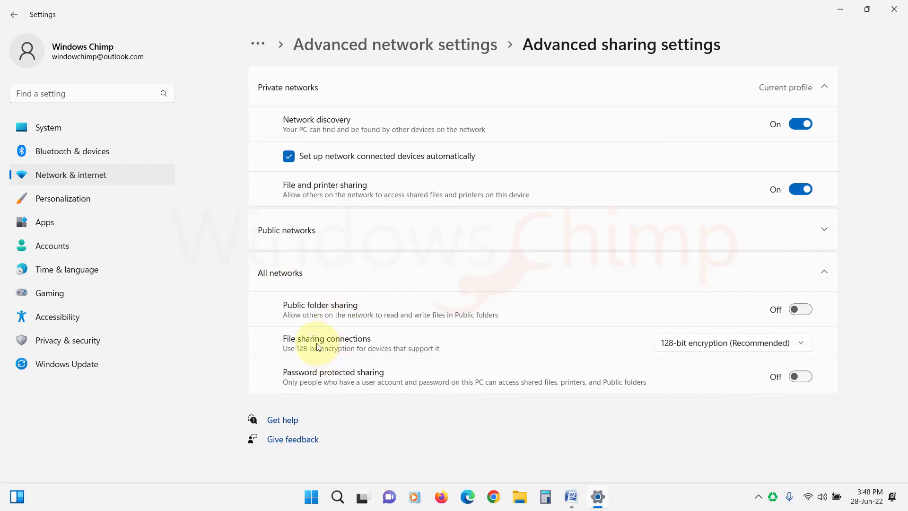
{"action": "left_click", "coordinate": [713, 348]}
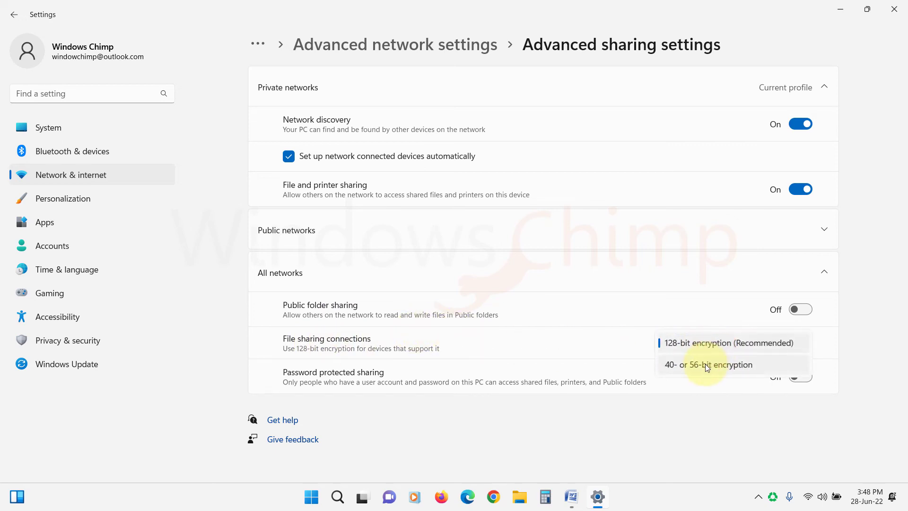
{"action": "left_click", "coordinate": [705, 364]}
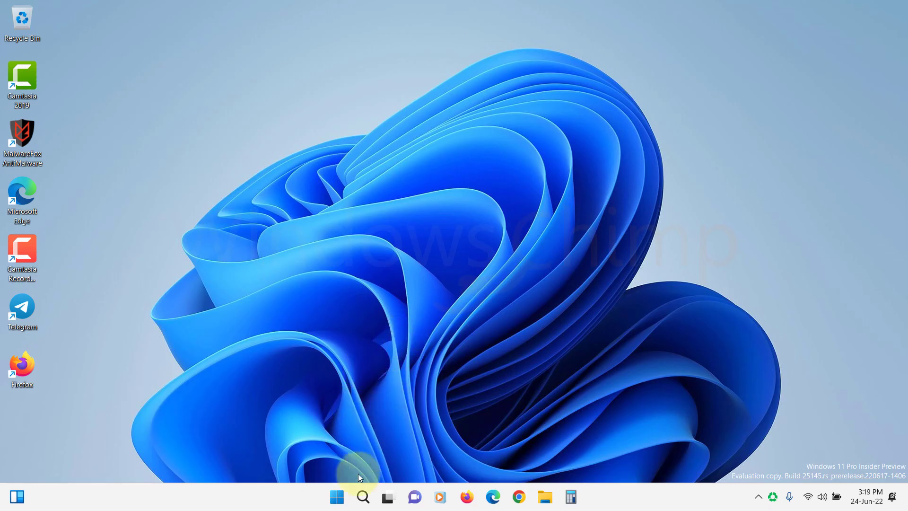
Open Windows Update > Update history in Settings and scroll through the installed updates.
{"action": "left_click", "coordinate": [337, 495]}
{"action": "left_click", "coordinate": [483, 150]}
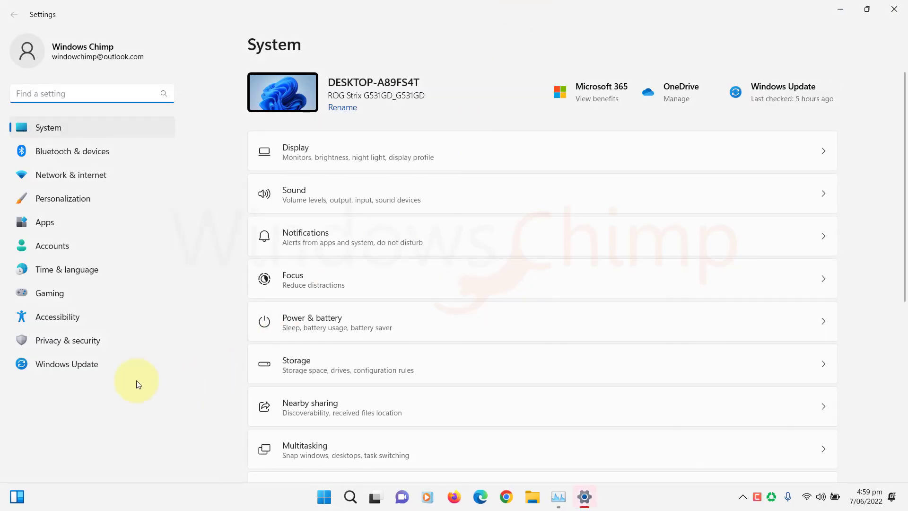
{"action": "left_click", "coordinate": [100, 365]}
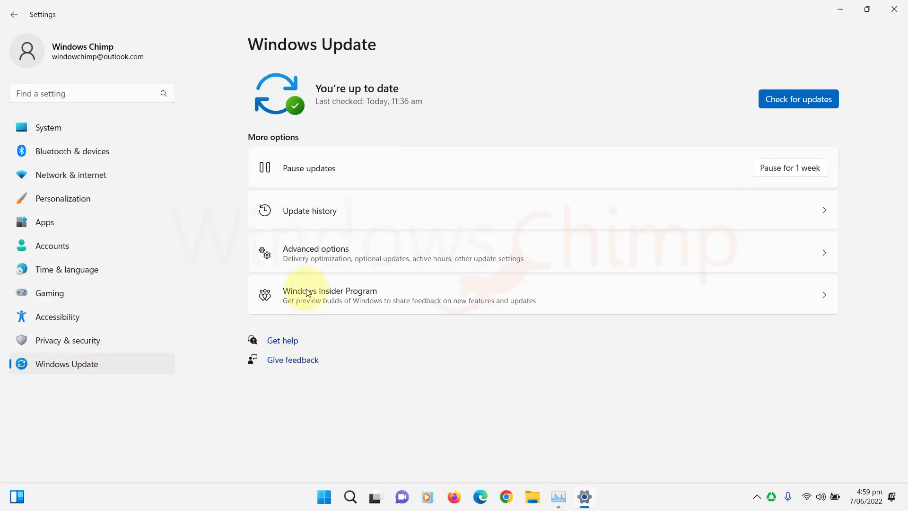
{"action": "left_click", "coordinate": [370, 218]}
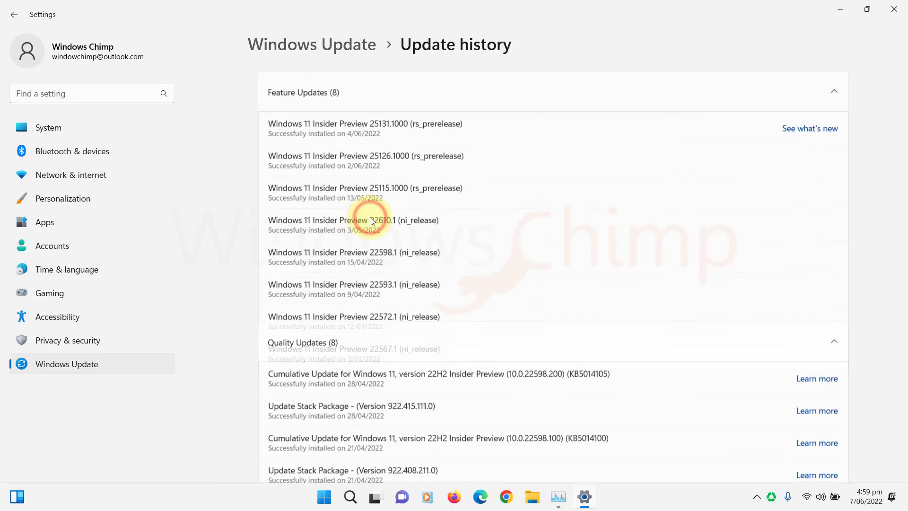
{"action": "scroll", "coordinate": [386, 289], "scroll_direction": "down", "scroll_amount": 10}
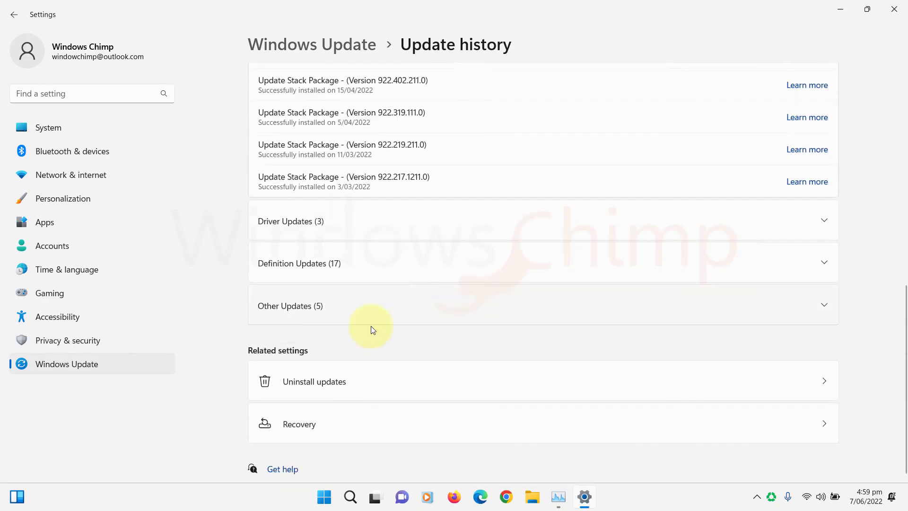
Remove update KB5007297 from the installed updates, then start a new Windows Update check.
{"action": "left_click", "coordinate": [356, 385]}
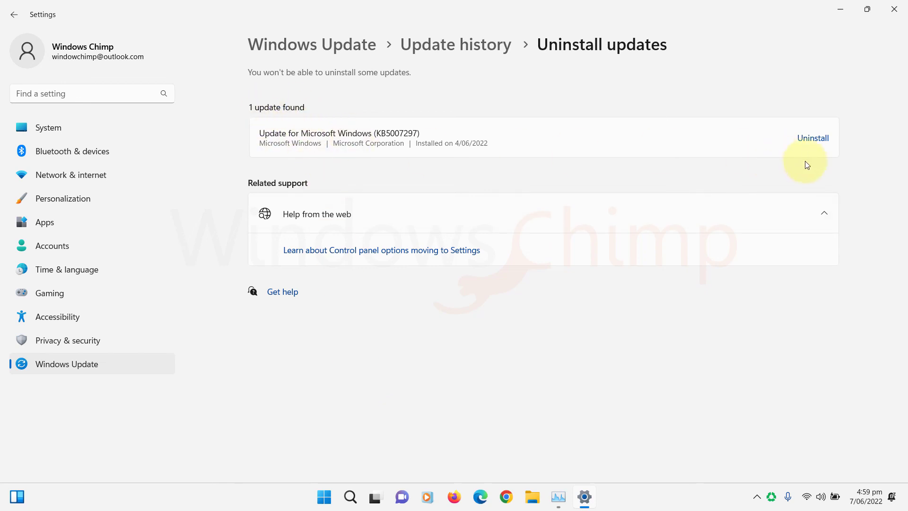
{"action": "left_click", "coordinate": [812, 140]}
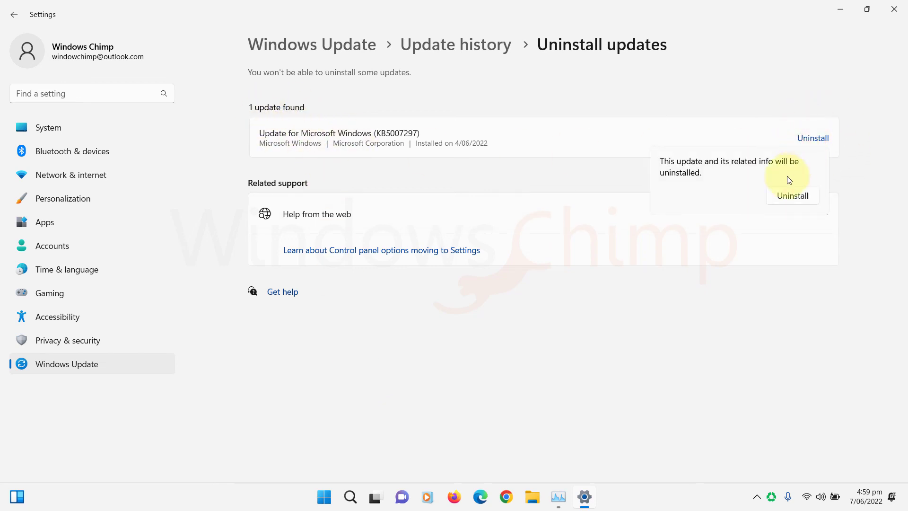
{"action": "left_click", "coordinate": [793, 198]}
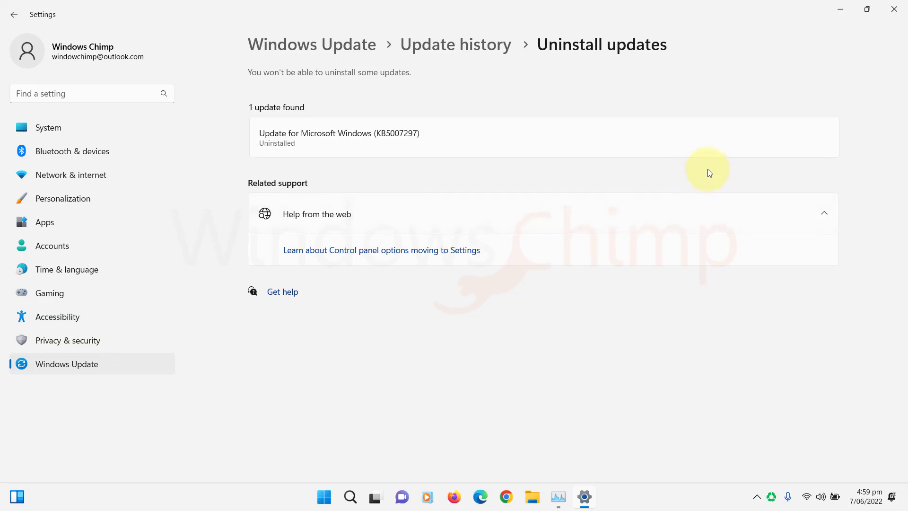
{"action": "left_click", "coordinate": [351, 47]}
{"action": "left_click", "coordinate": [795, 100]}
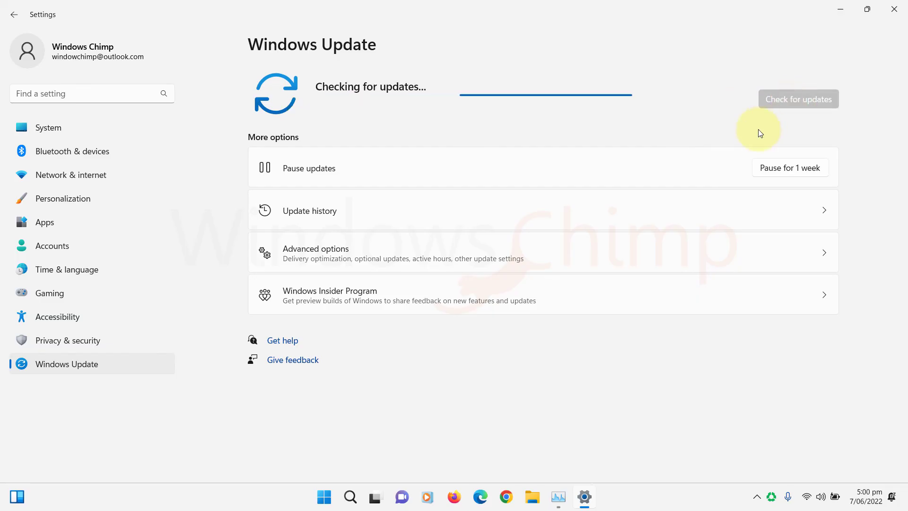